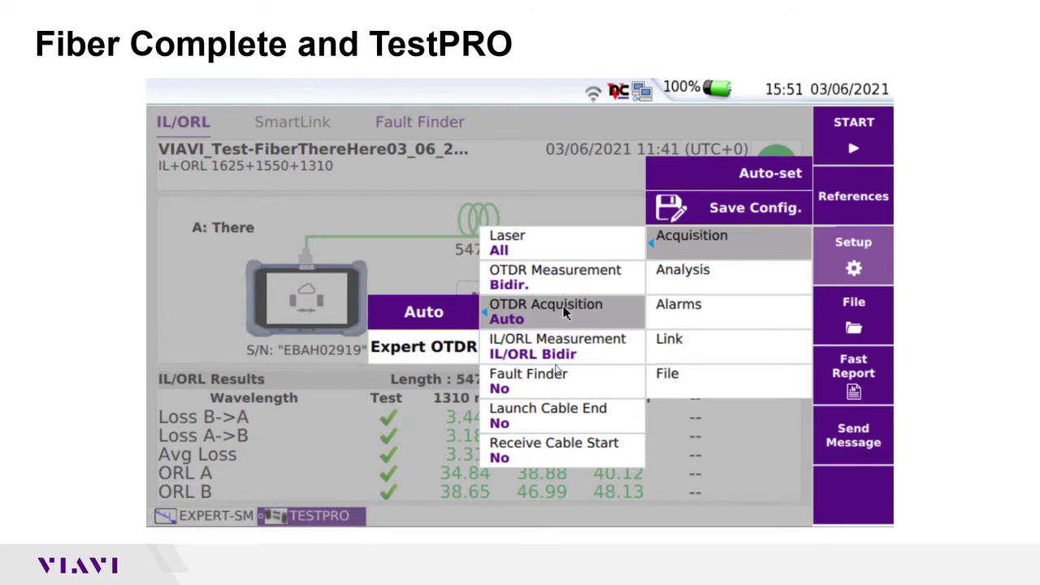
Check the IL/ORL Measurement and Fault Finder choices, leaving IL/ORL Bidir and Fault Finder at No
left_click(552, 348)
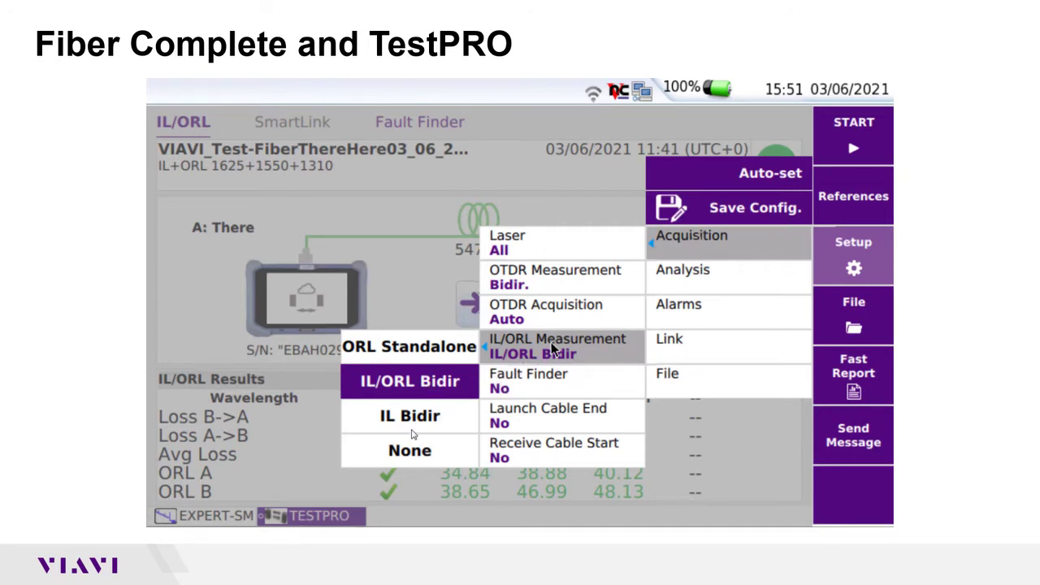
left_click(555, 388)
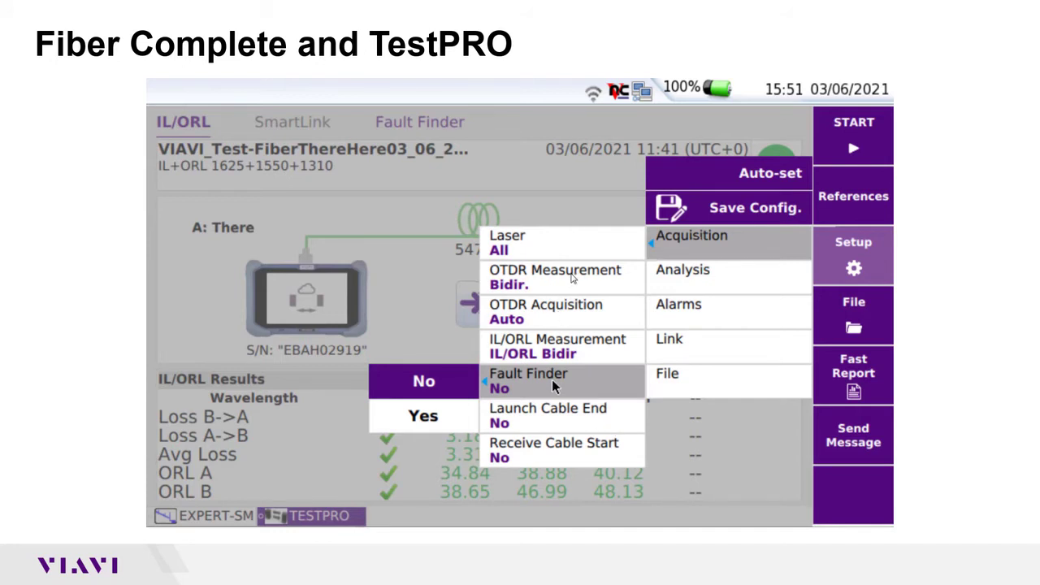
Try Length for Launch Cable End, return it to No, and view Receive Cable Start options
left_click(559, 422)
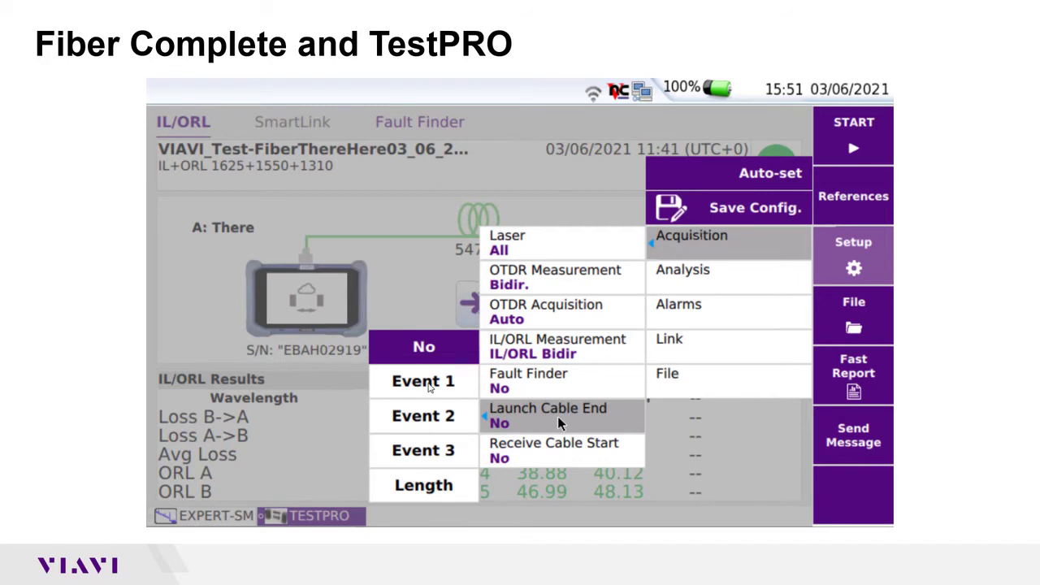
left_click(423, 486)
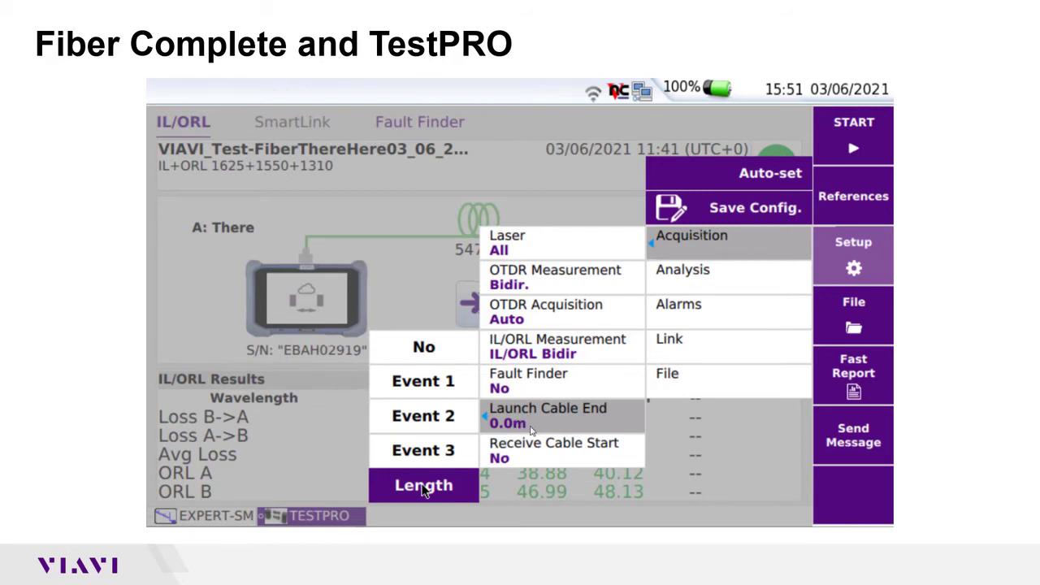
left_click(436, 349)
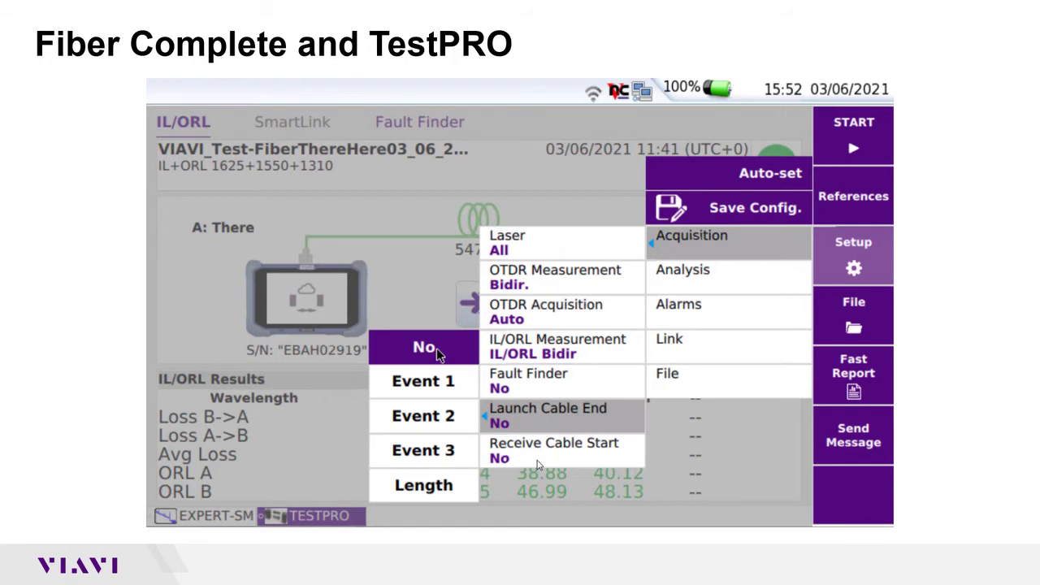
left_click(543, 445)
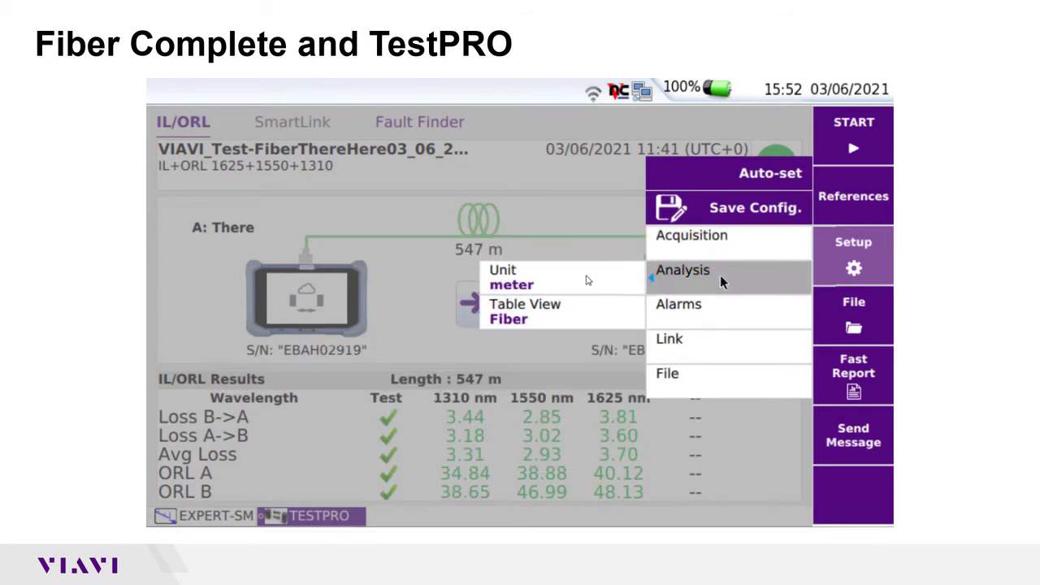
Confirm distance units stay in meters and table view stays Fiber, then reach Alarms
left_click(578, 279)
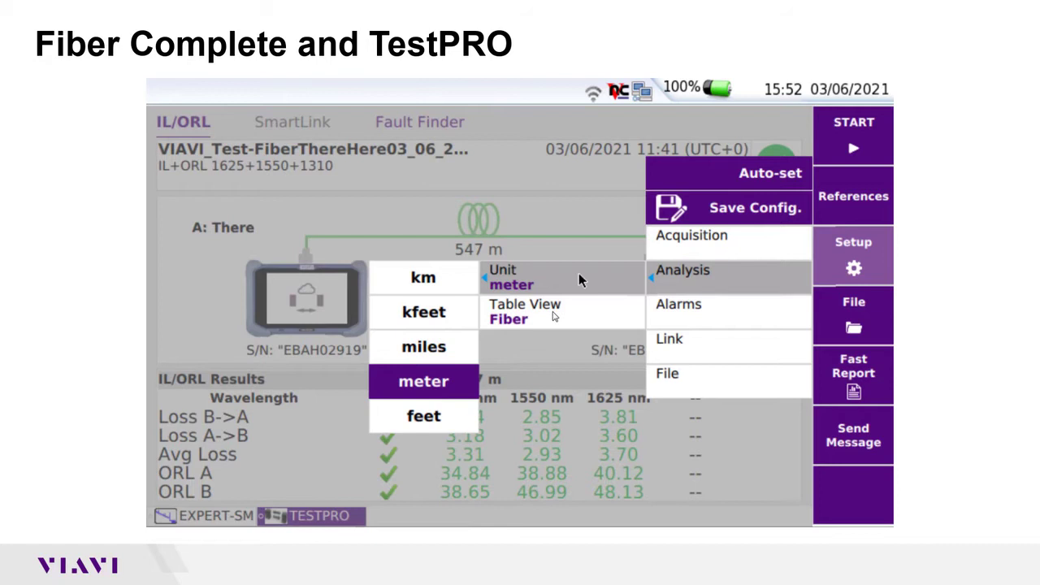
left_click(554, 317)
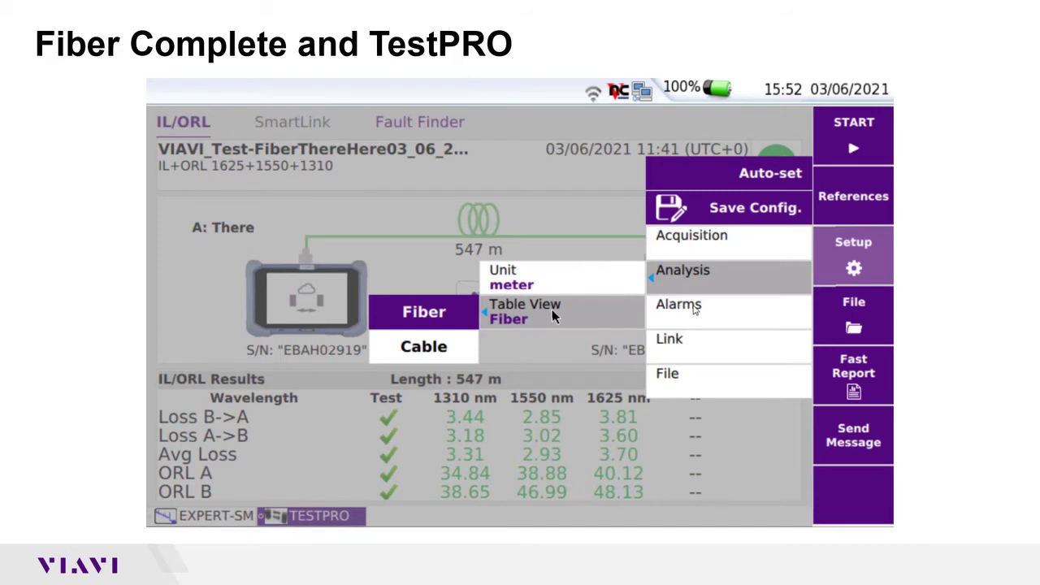
left_click(693, 308)
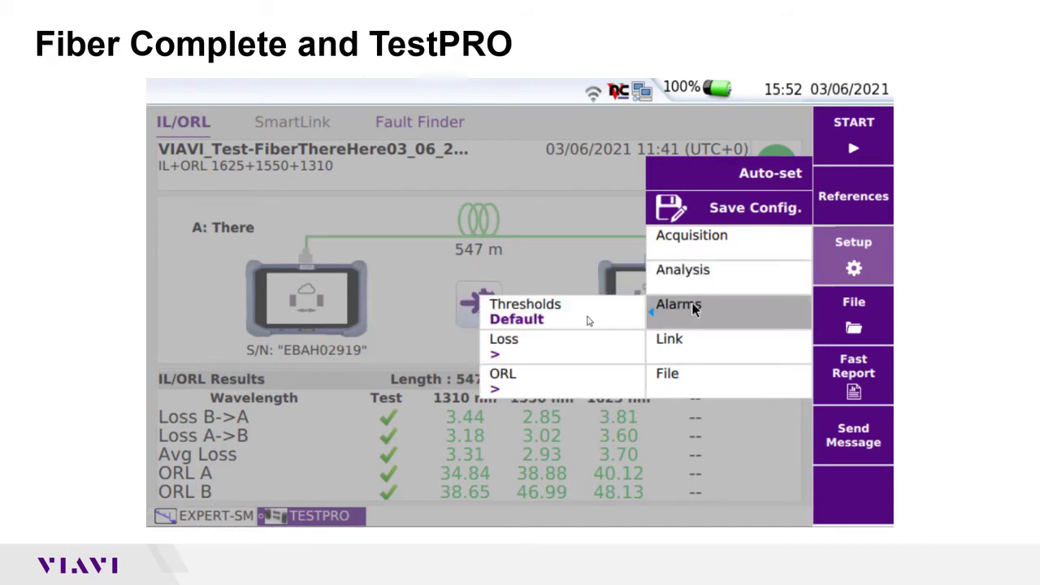
Return alarm thresholds from USER 1 to Default and view loss (>40 dB) and ORL (<27 dB) limits
left_click(589, 321)
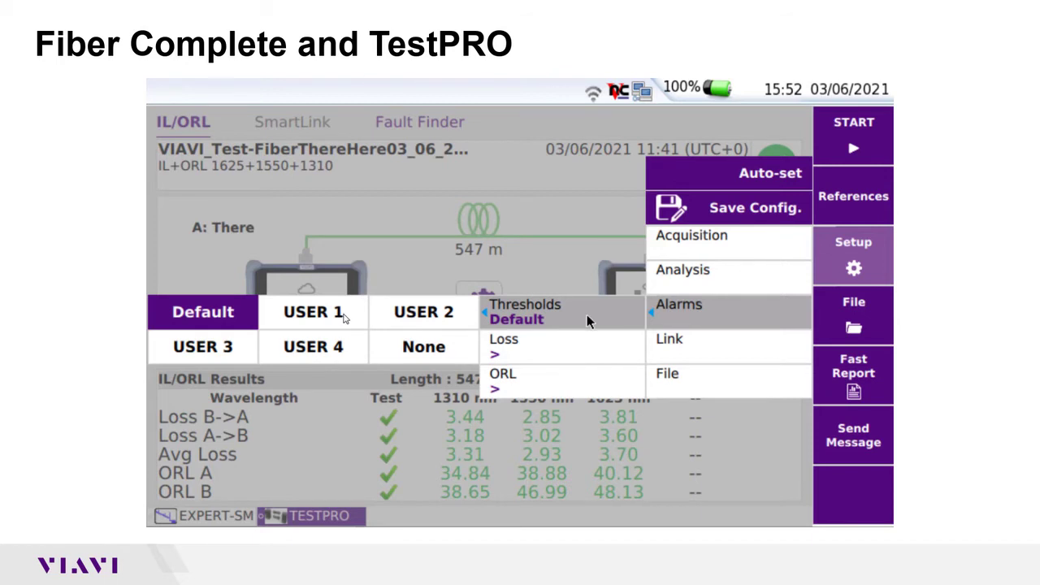
left_click(343, 317)
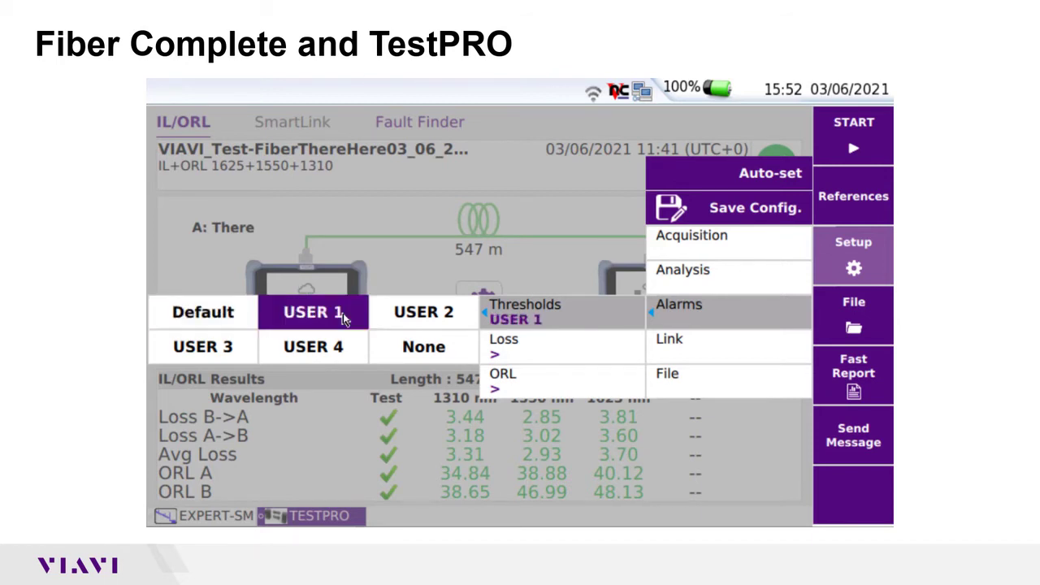
left_click(236, 316)
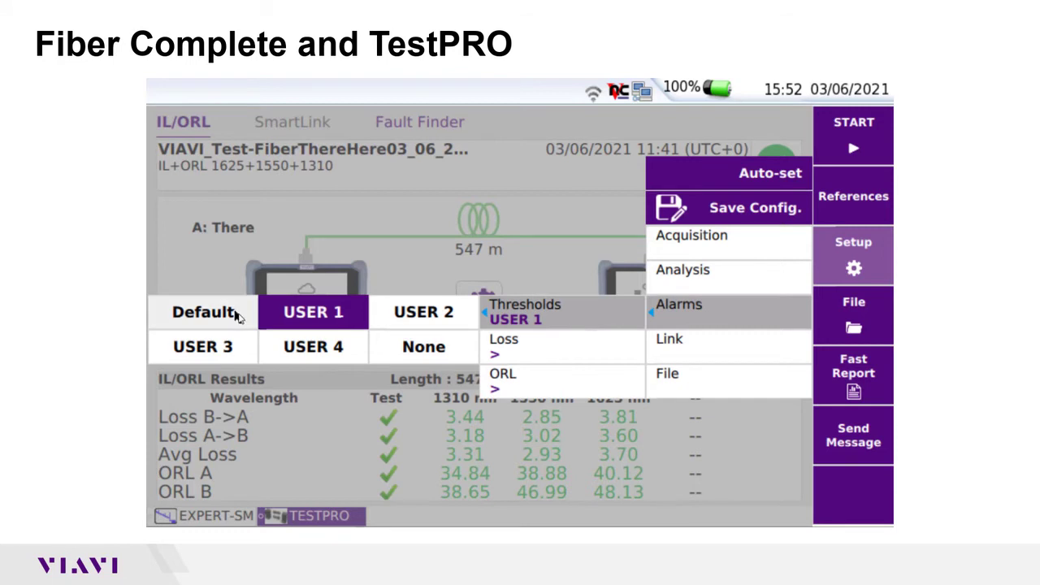
left_click(559, 349)
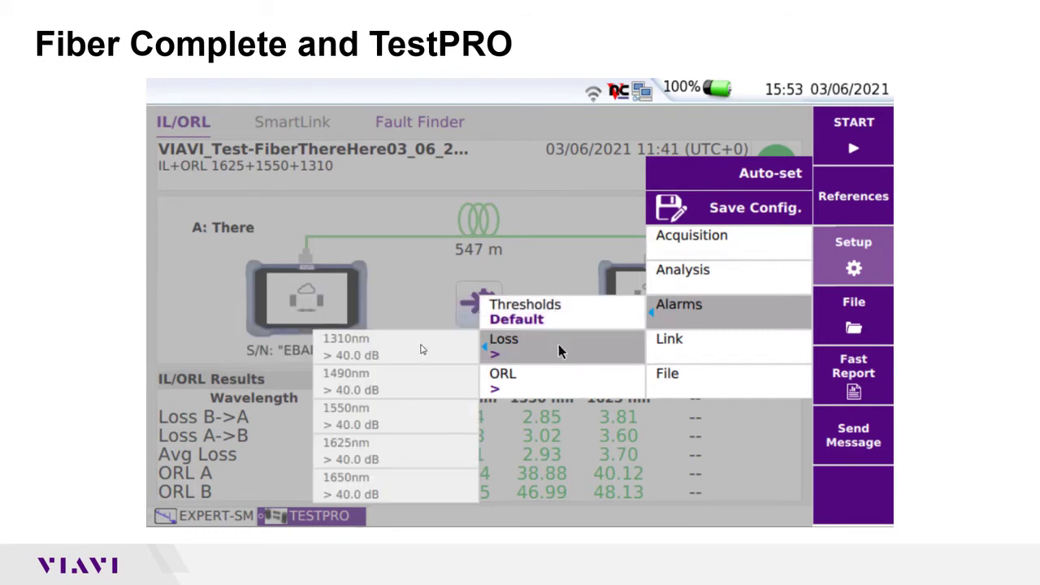
left_click(546, 385)
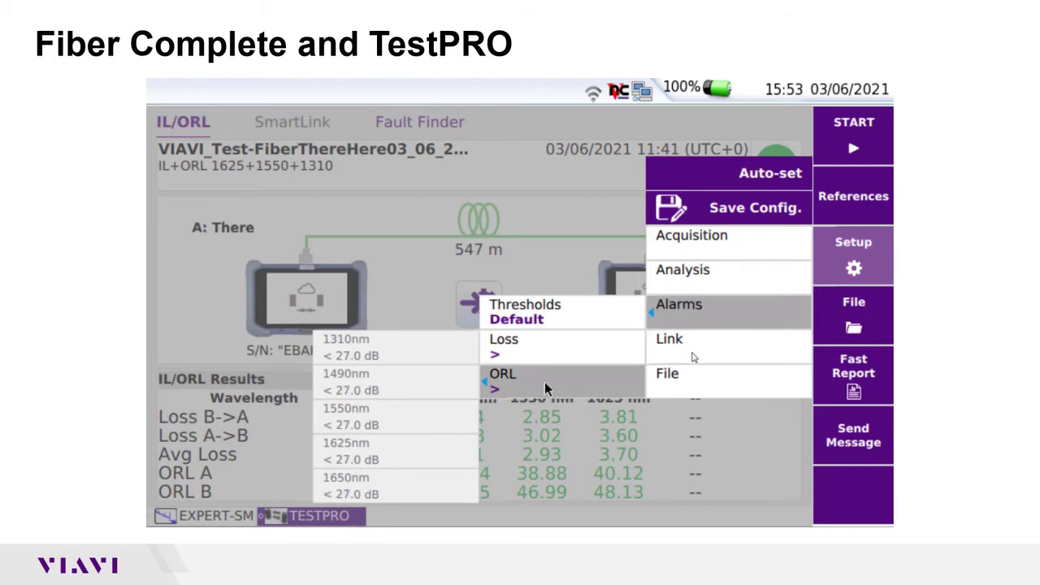
Review Fiber 1 on cable 'Cable from There to Here', with Change Fiber Nbr and Extremities different at No
left_click(693, 358)
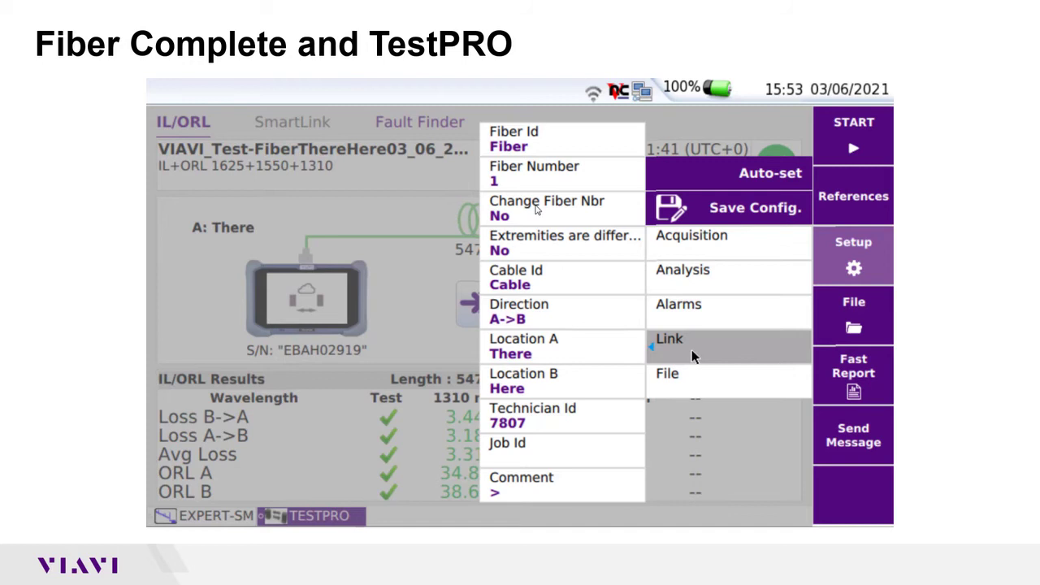
left_click(536, 210)
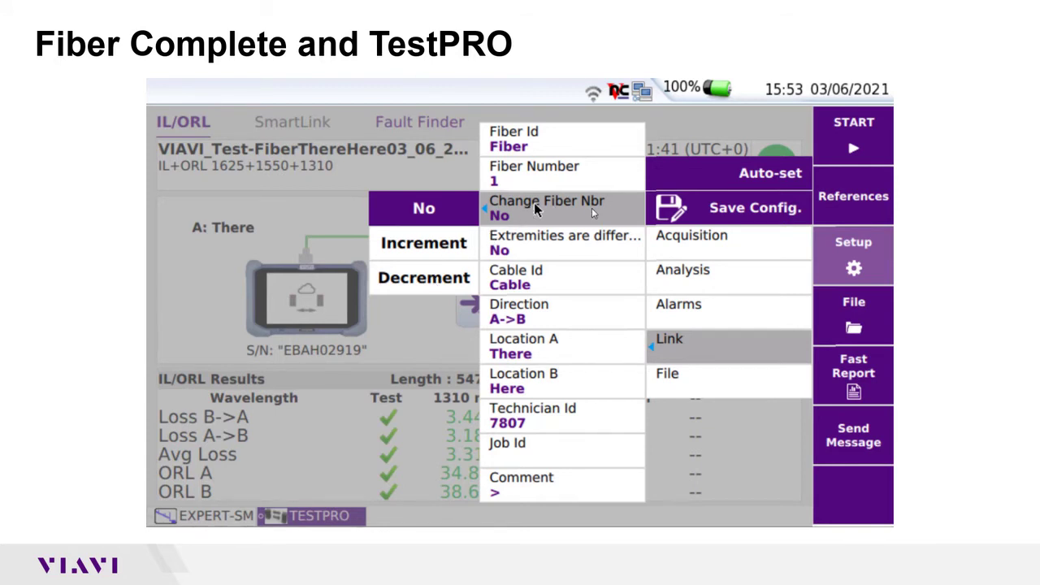
left_click(591, 250)
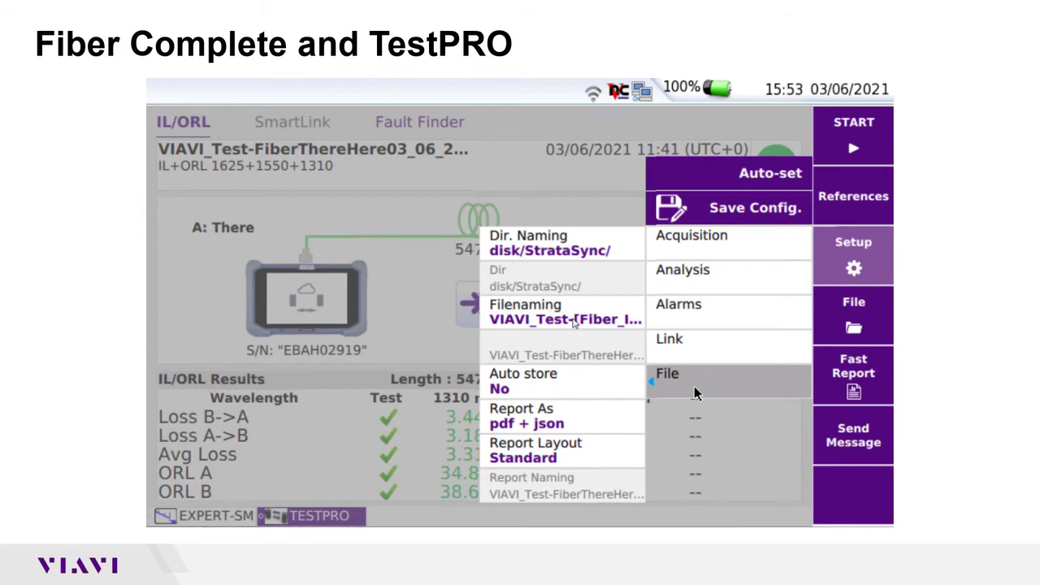
Inspect the filename pattern VIAVI_Test-[Fiber_Id][Origin_Id][End_Id][Date_Time][Fiber_Num] without changing it
left_click(575, 322)
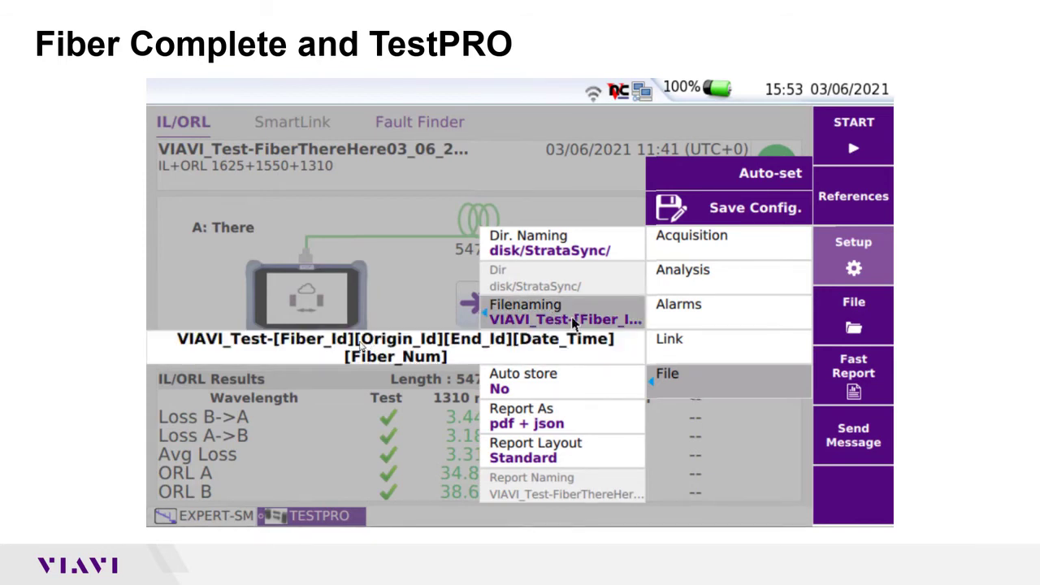
left_click(319, 348)
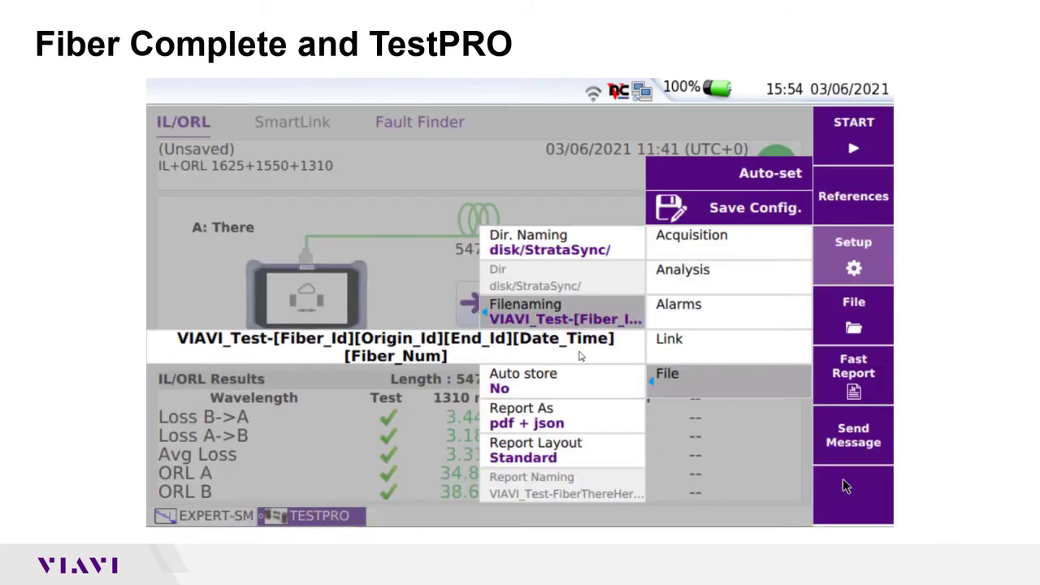
left_click(566, 390)
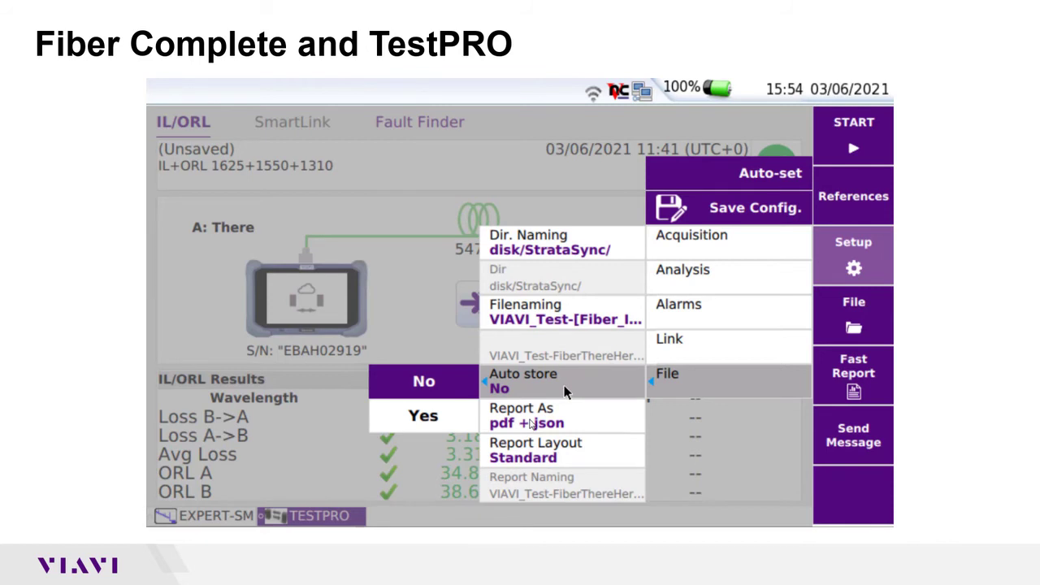
left_click(530, 422)
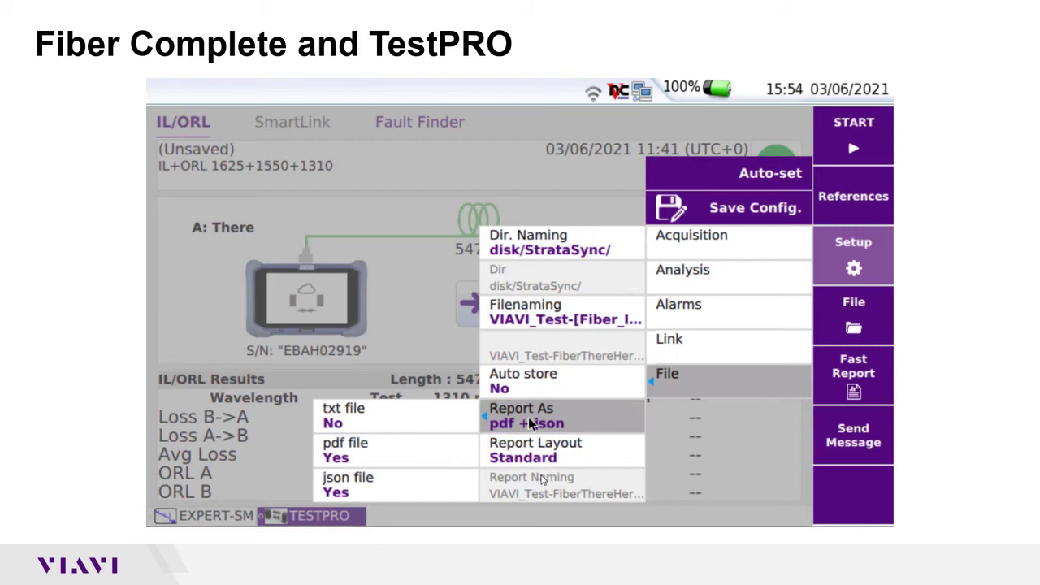
left_click(549, 460)
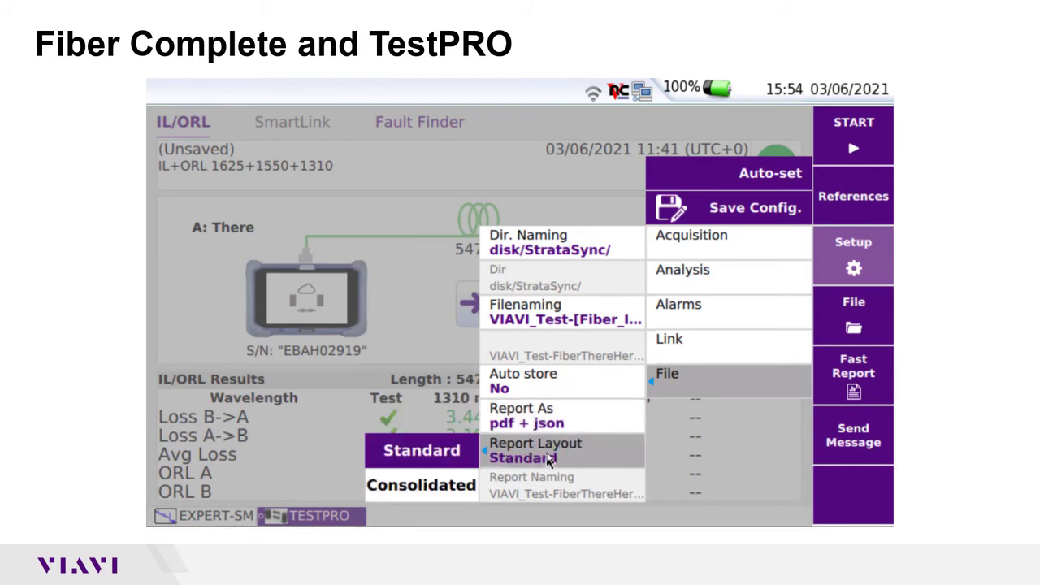
left_click(550, 458)
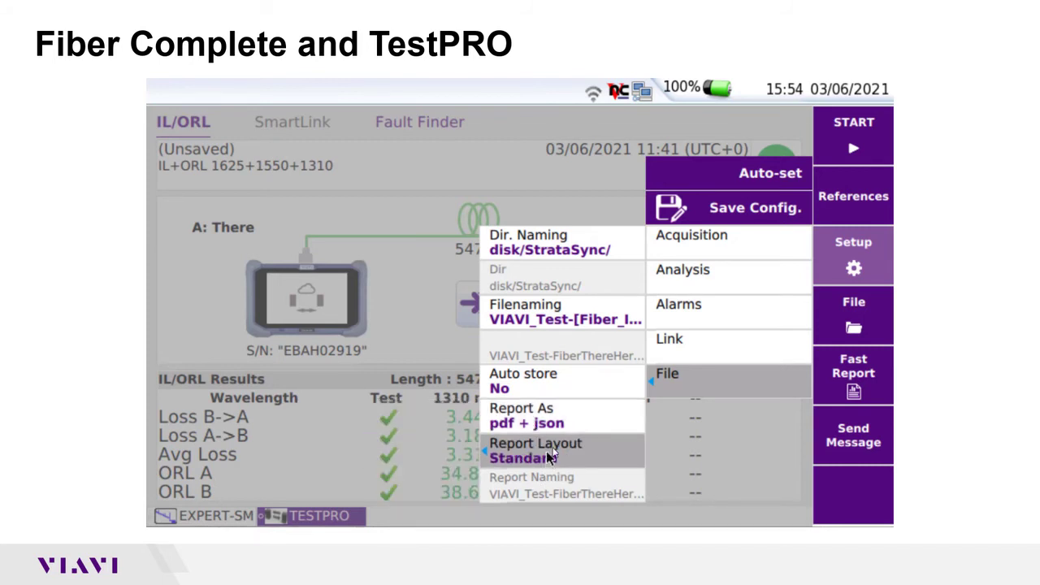
left_click(777, 380)
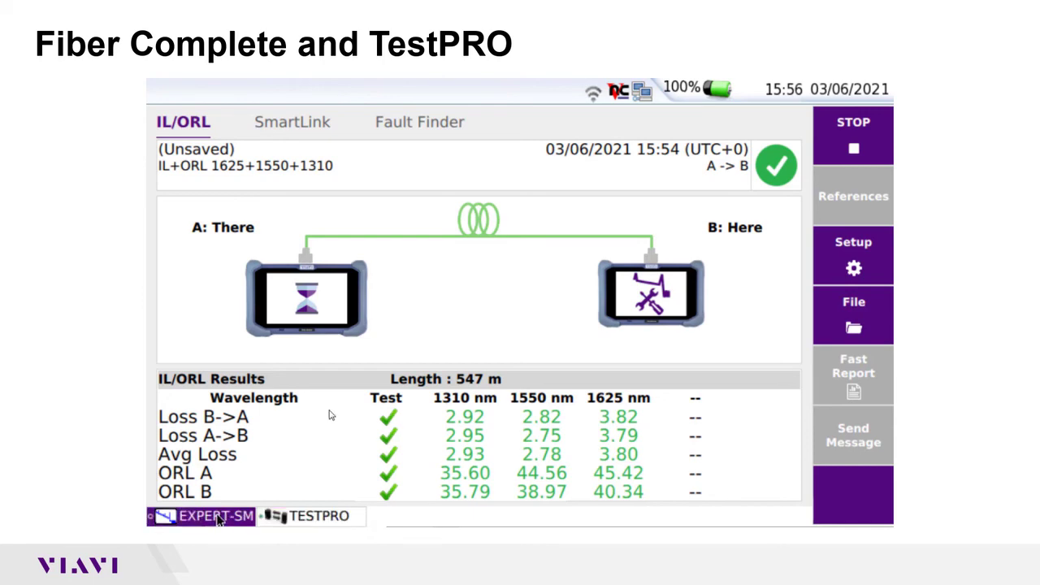
View the IL/ORL results table with passing 1310, 1550 and 1625 nm results over 547 m
left_click(301, 519)
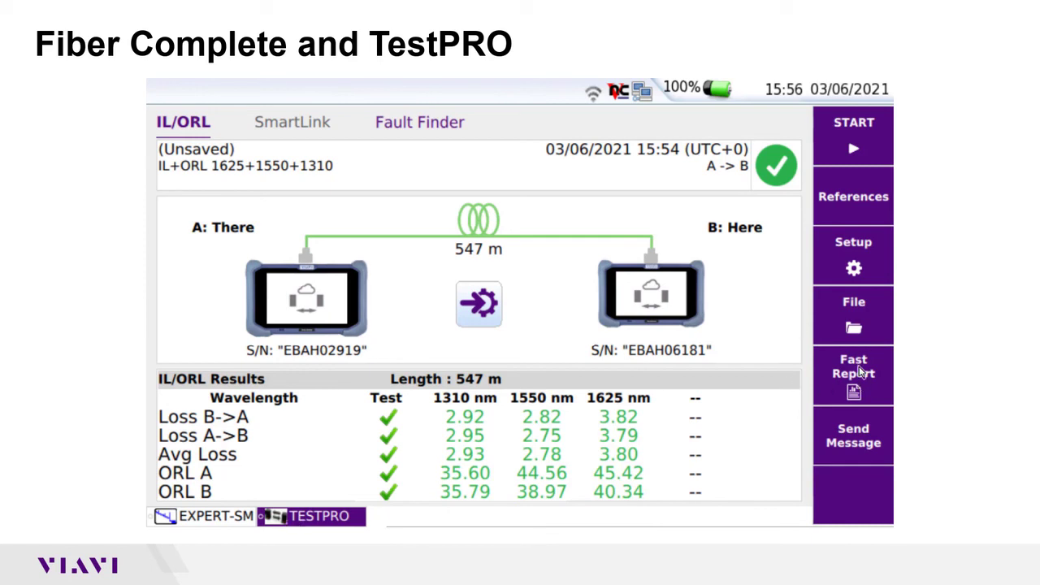
Save a Fast Report of the IL/ORL results with Fiber Number set to 2
left_click(859, 371)
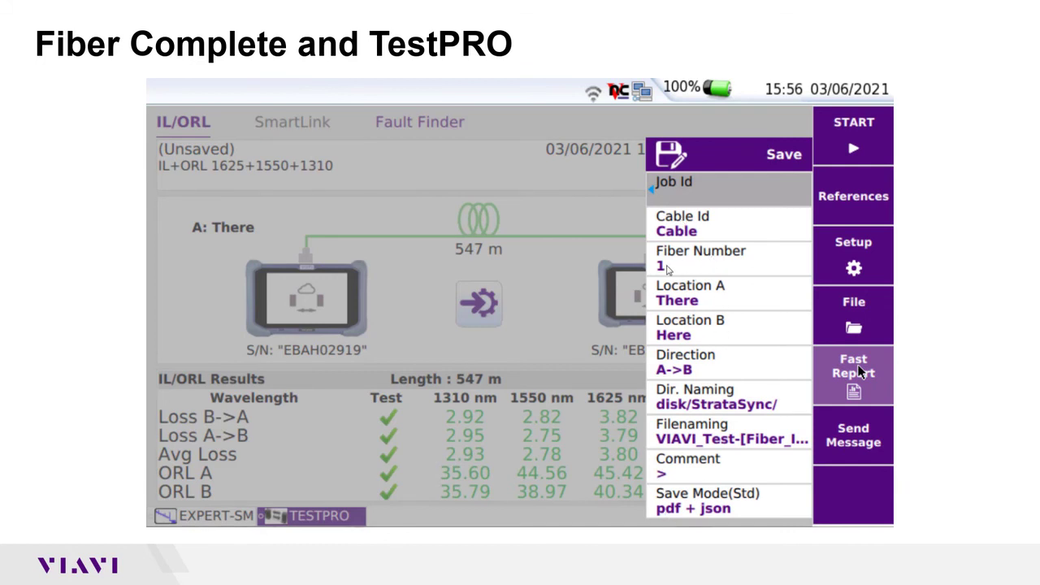
left_click(666, 266)
type("2")
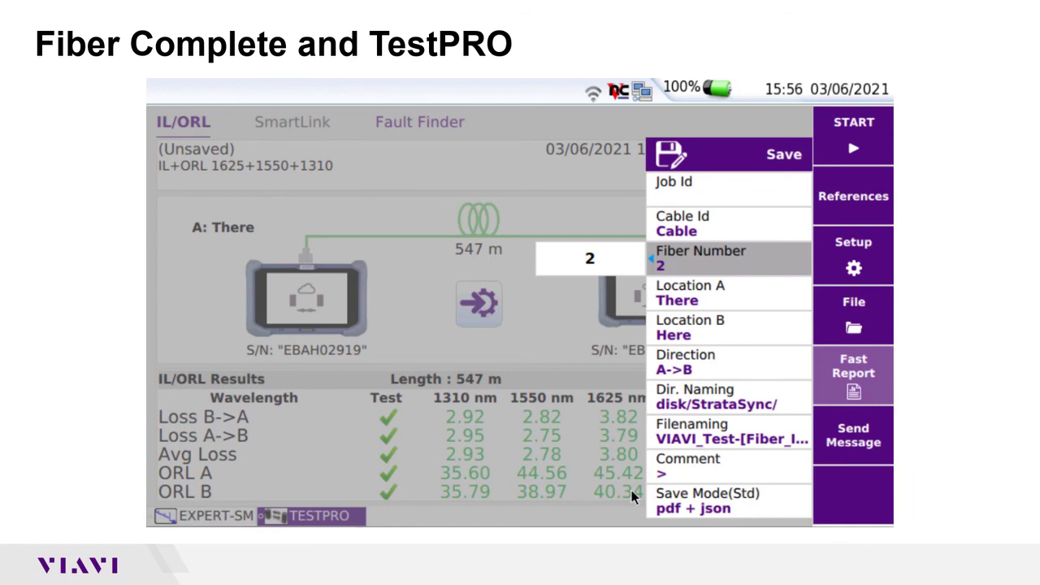
left_click(709, 157)
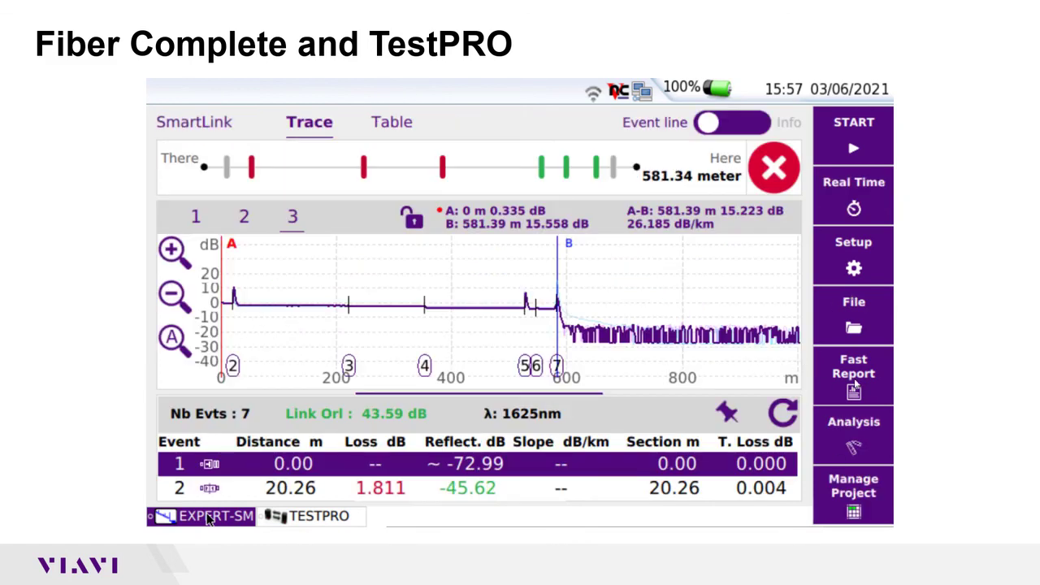
Save a Fast Report of the seven-event OTDR trace, confirming the filename ending 03001OE
left_click(854, 382)
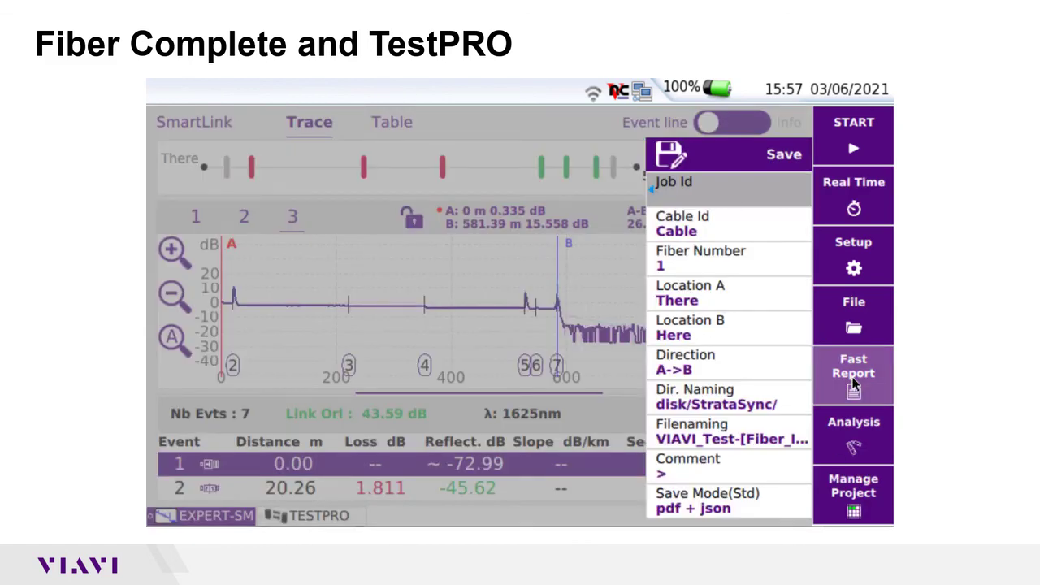
left_click(731, 439)
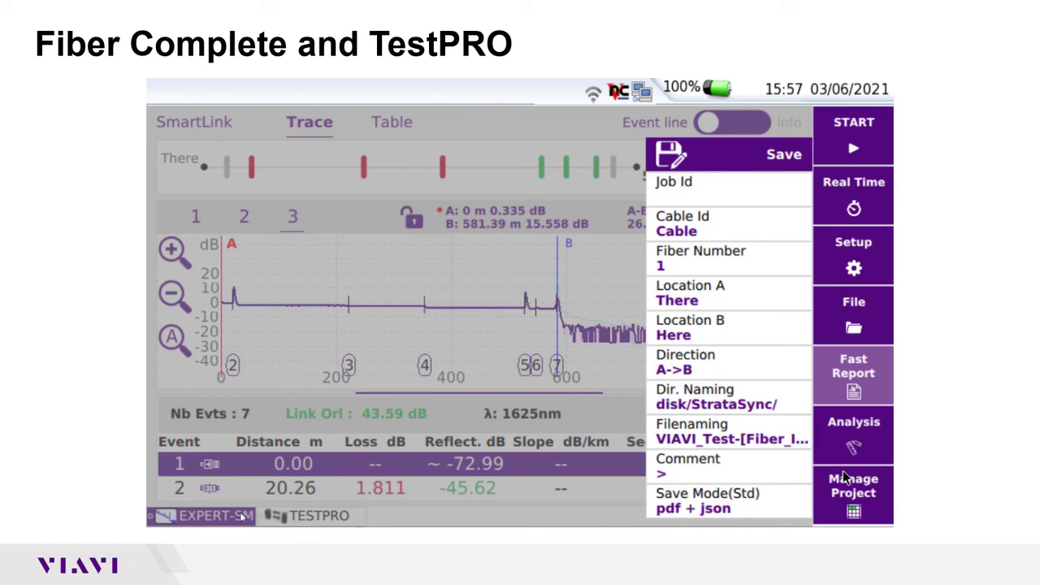
left_click(874, 382)
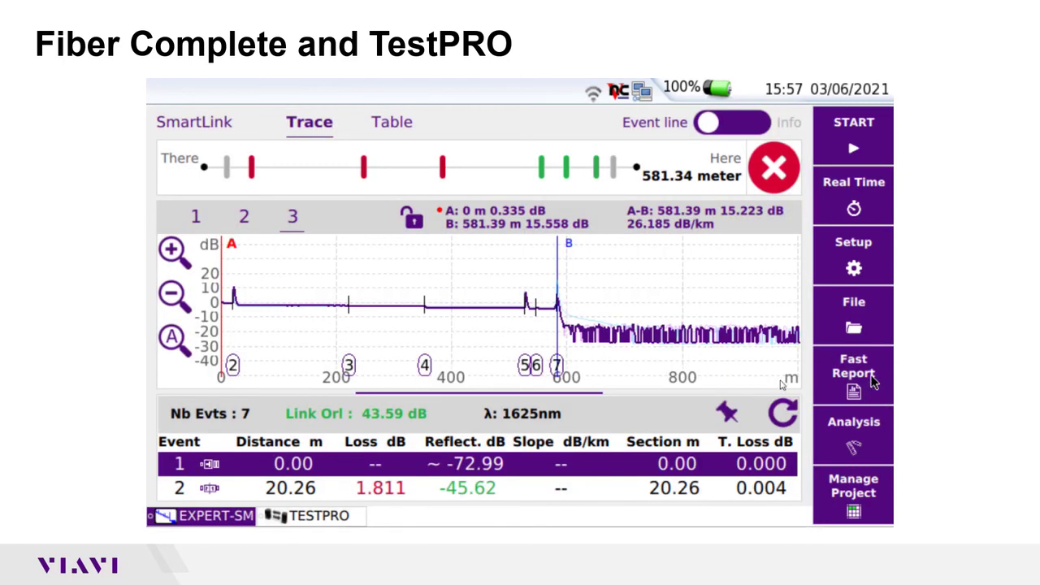